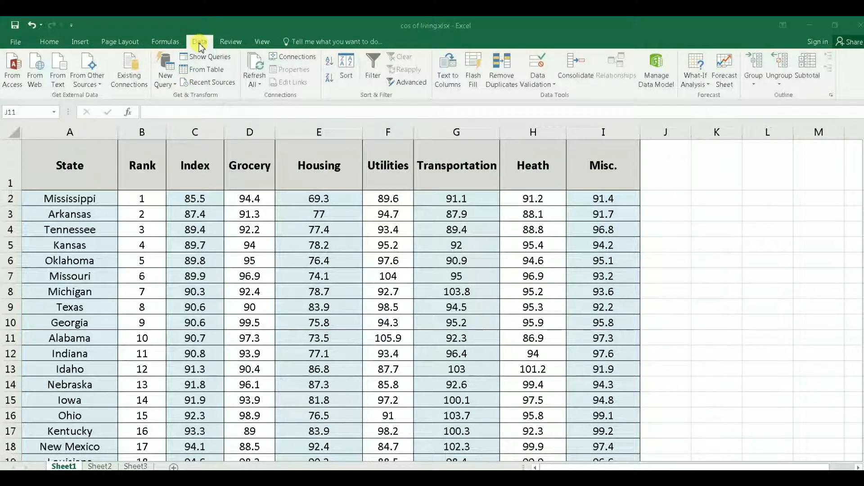
- Turn on filtering for the header row of the cost-of-living table on Sheet1
{"action": "left_click", "coordinate": [51, 41]}
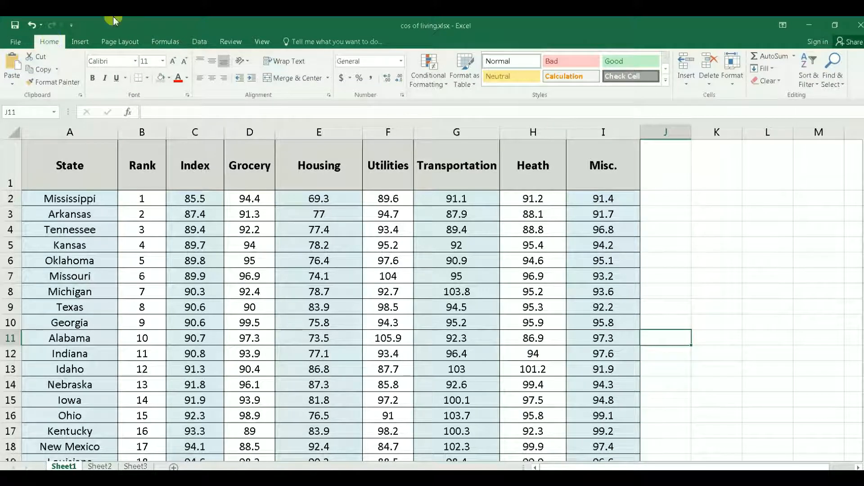
{"action": "left_click", "coordinate": [200, 41]}
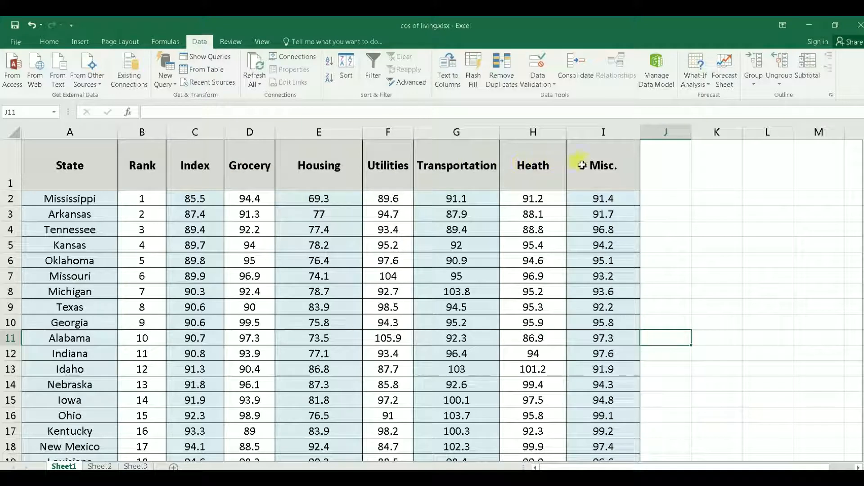
{"action": "left_click", "coordinate": [90, 172]}
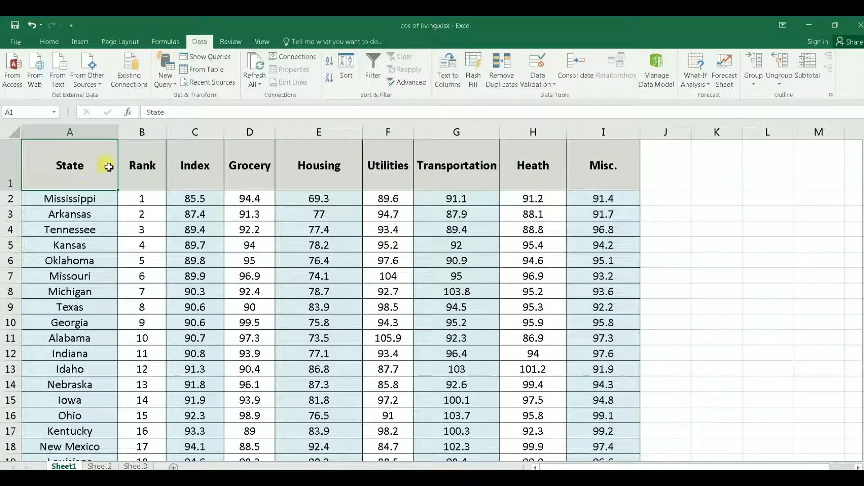
{"action": "left_click", "coordinate": [147, 165]}
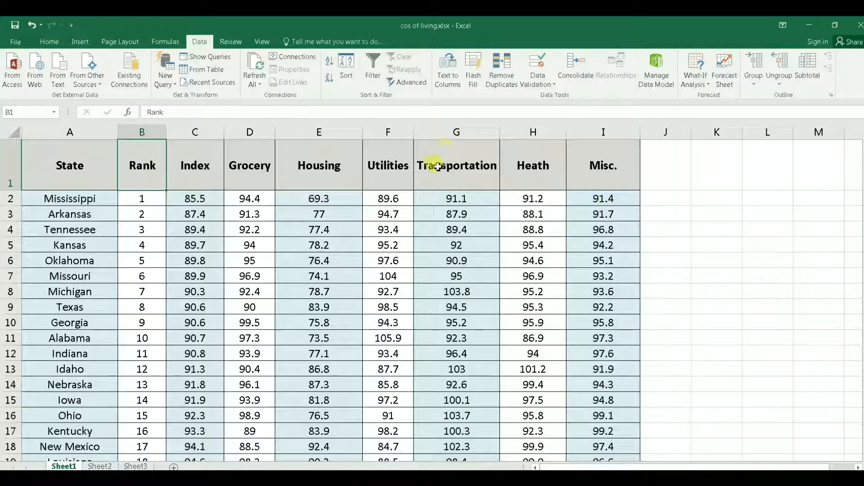
{"action": "left_click", "coordinate": [376, 73]}
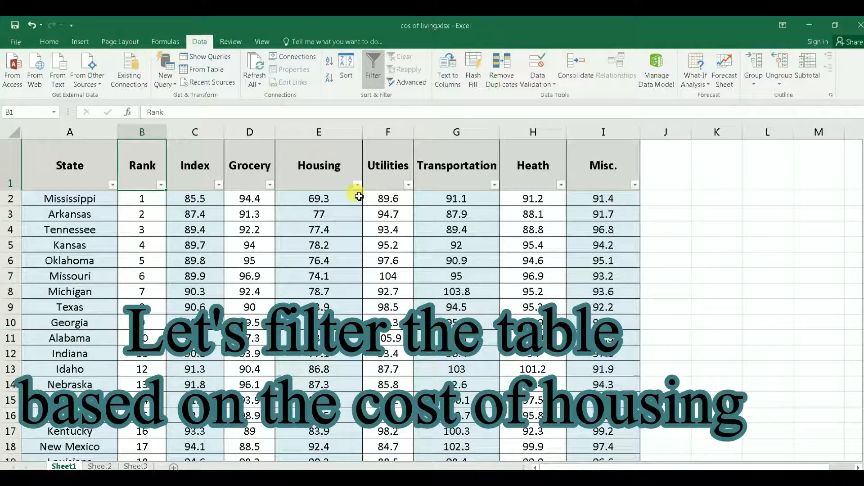
- Sort the cost-of-living table by the values in the Housing column
{"action": "left_click", "coordinate": [357, 186]}
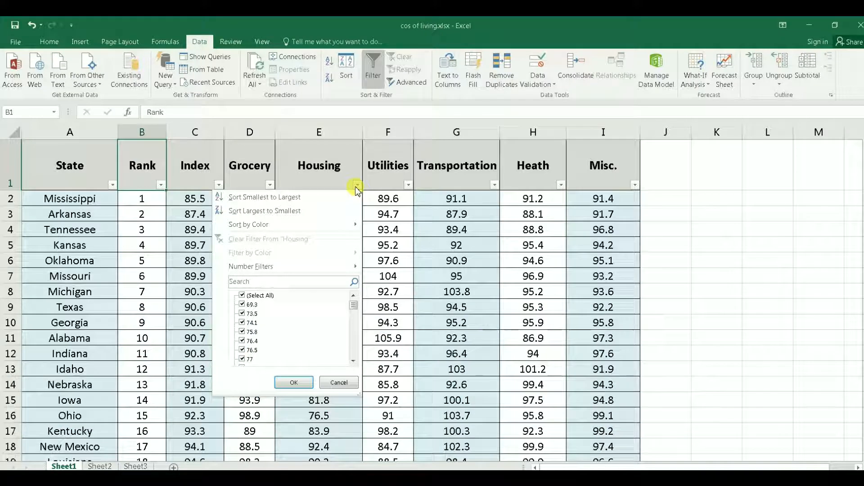
{"action": "left_click", "coordinate": [327, 204]}
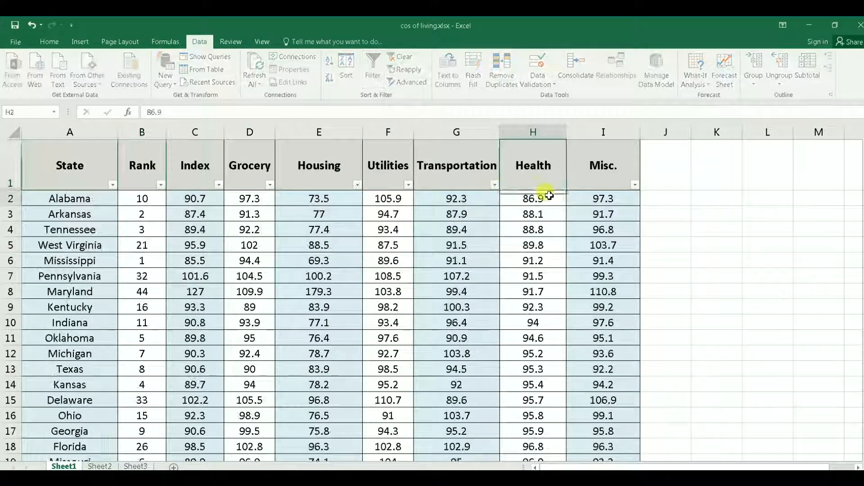
{"action": "left_click", "coordinate": [550, 195]}
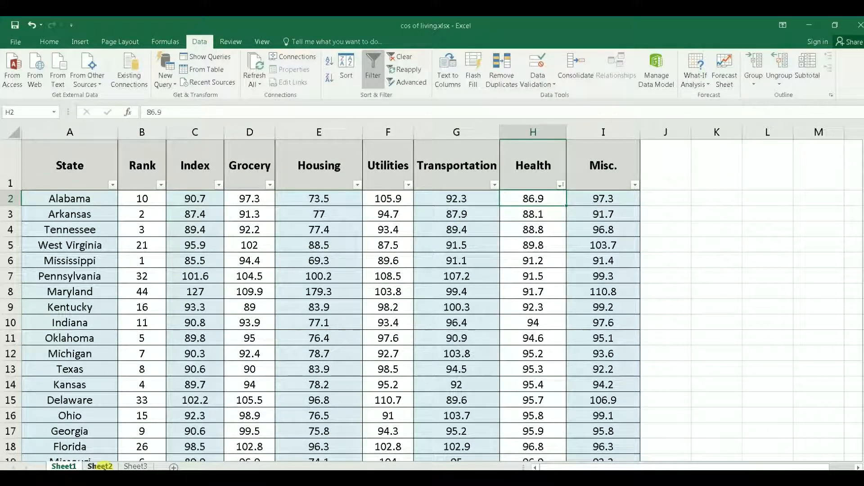
- On Sheet2, filter the Class Year column so that only Sophomore rows are shown
{"action": "left_click", "coordinate": [101, 467]}
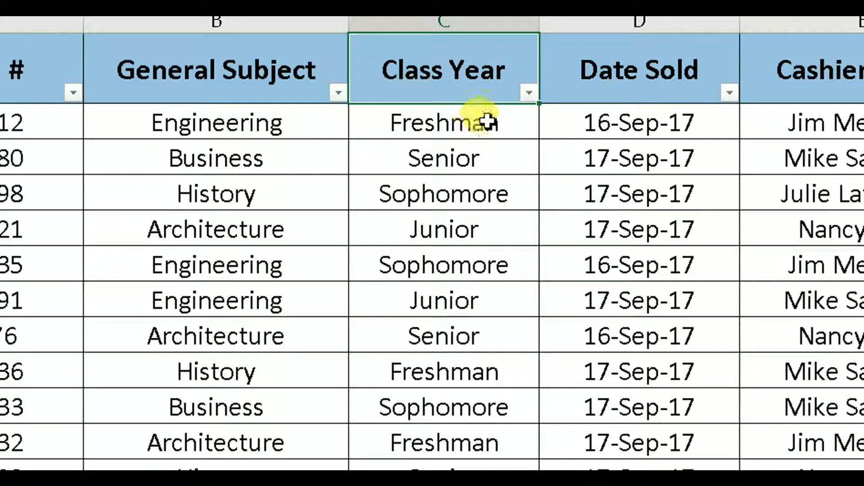
{"action": "left_click", "coordinate": [529, 92]}
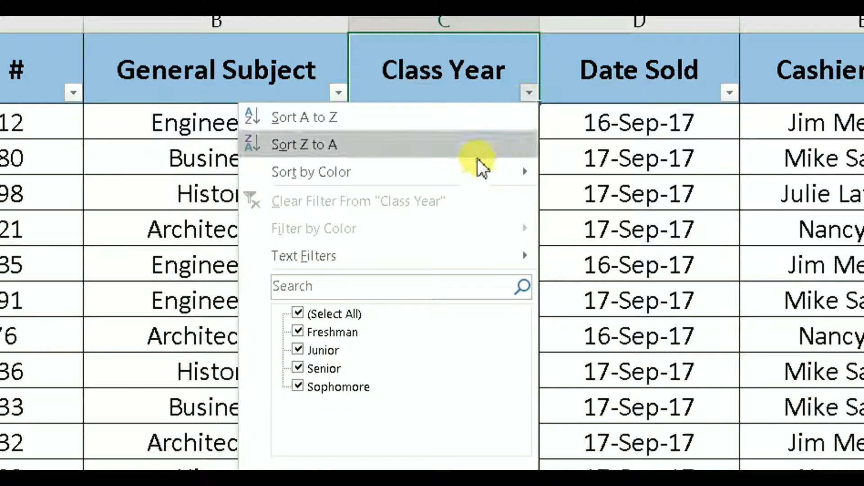
{"action": "left_click", "coordinate": [302, 315]}
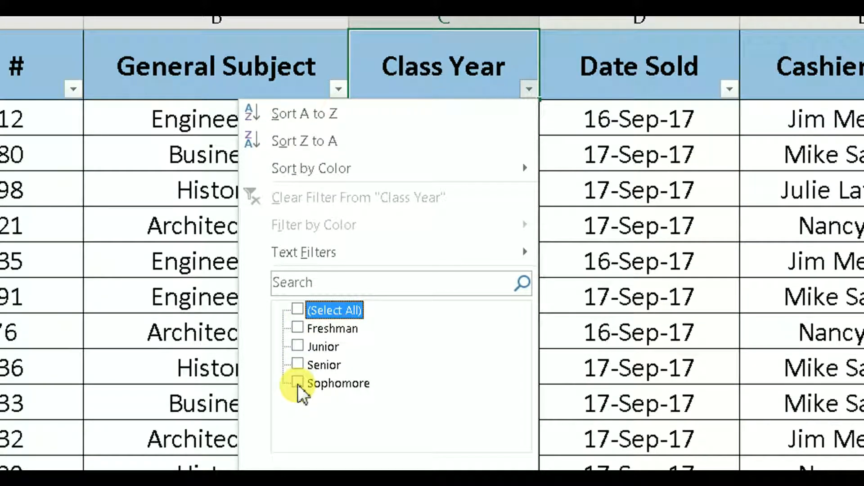
{"action": "left_click", "coordinate": [298, 383]}
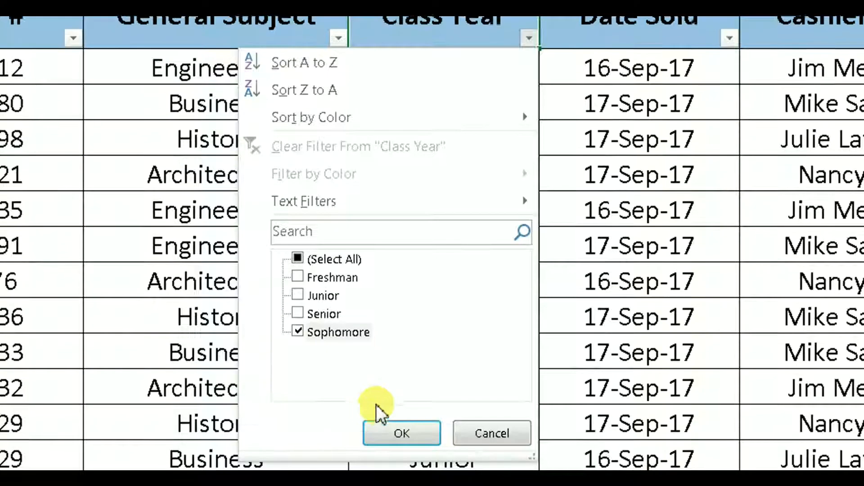
{"action": "left_click", "coordinate": [386, 433]}
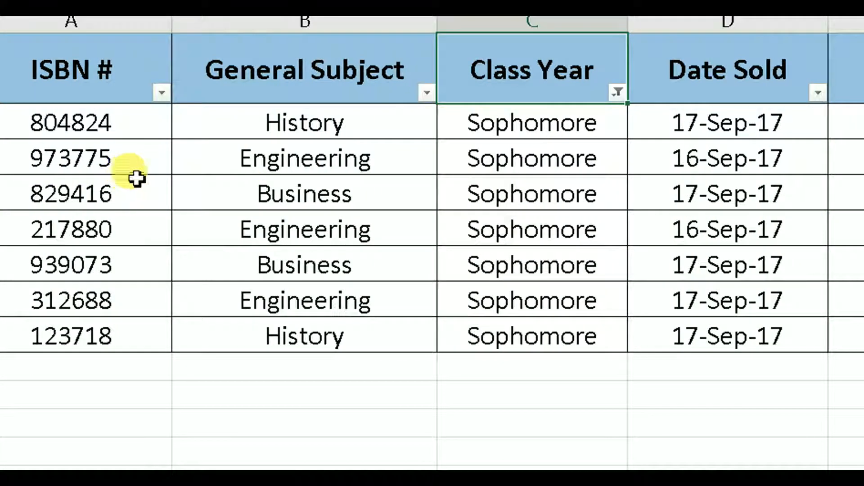
- Narrow the Sophomore rows further by filtering the General Subject column to Engineering only
{"action": "left_click", "coordinate": [425, 94]}
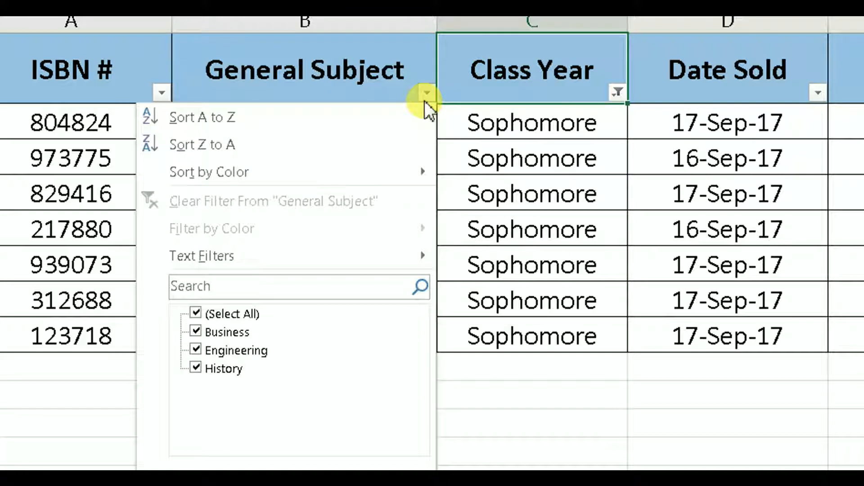
{"action": "left_click", "coordinate": [198, 312]}
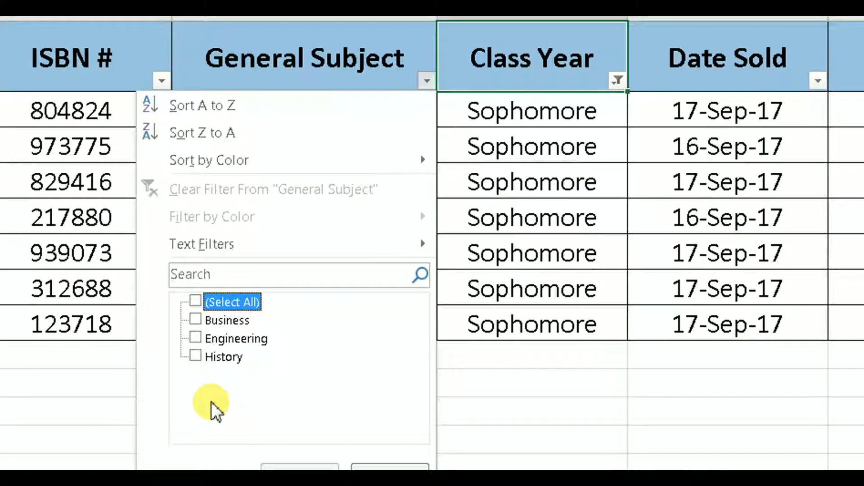
{"action": "left_click", "coordinate": [196, 339]}
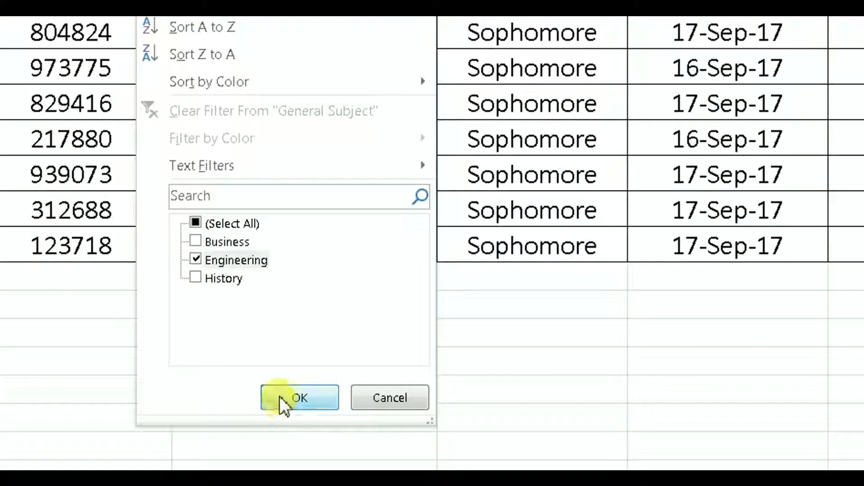
{"action": "left_click", "coordinate": [280, 433]}
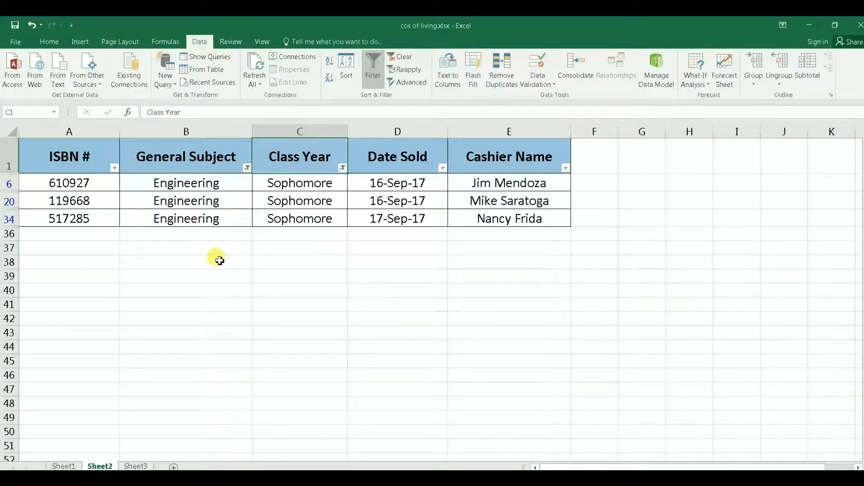
- Clear the filters from the General Subject and Class Year columns on Sheet2
{"action": "left_click", "coordinate": [247, 168]}
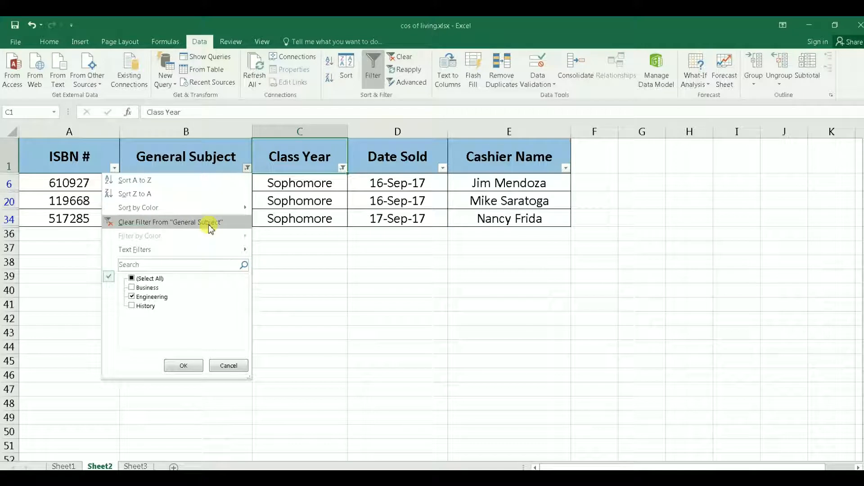
{"action": "left_click", "coordinate": [234, 223]}
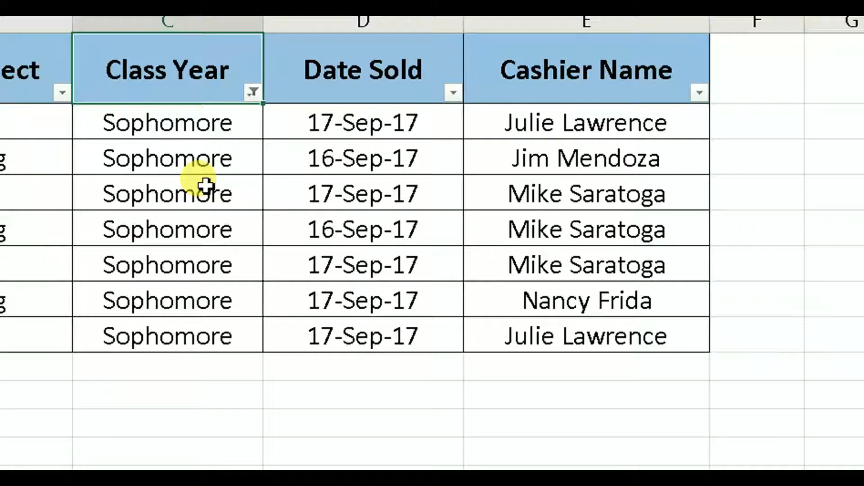
{"action": "left_click", "coordinate": [253, 94]}
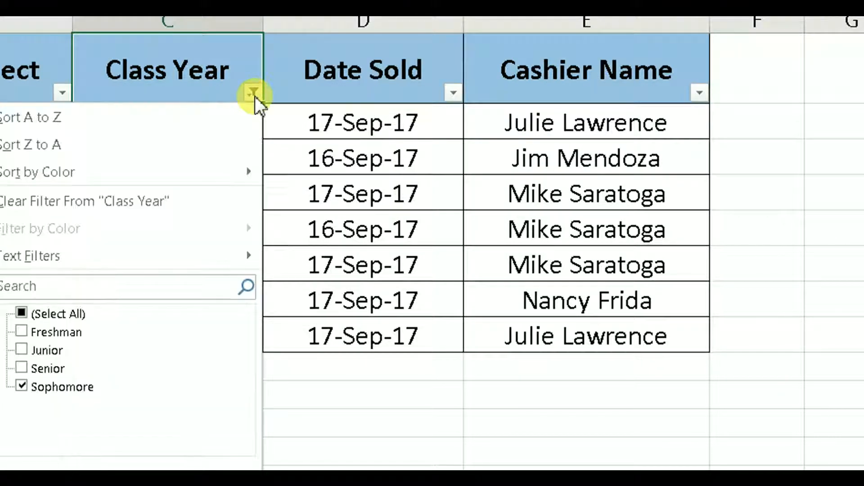
{"action": "mouse_move", "coordinate": [215, 168]}
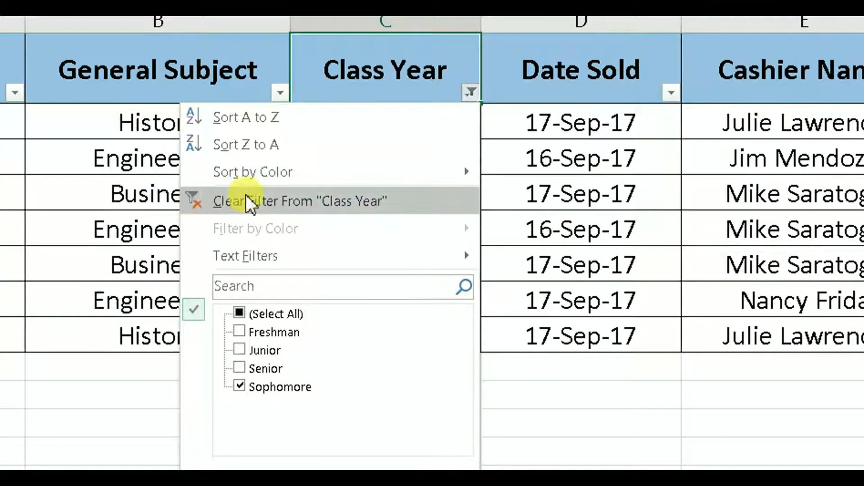
{"action": "left_click", "coordinate": [392, 201]}
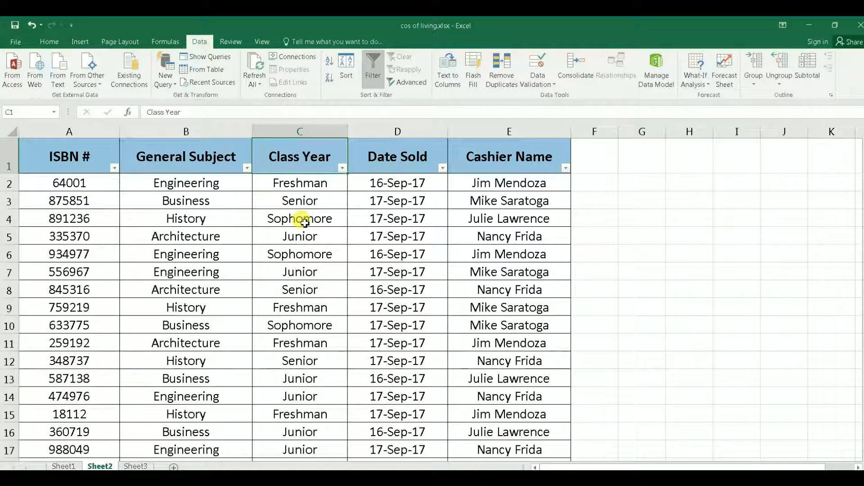
{"action": "left_click_drag", "start_coordinate": [855, 171], "coordinate": [859, 146]}
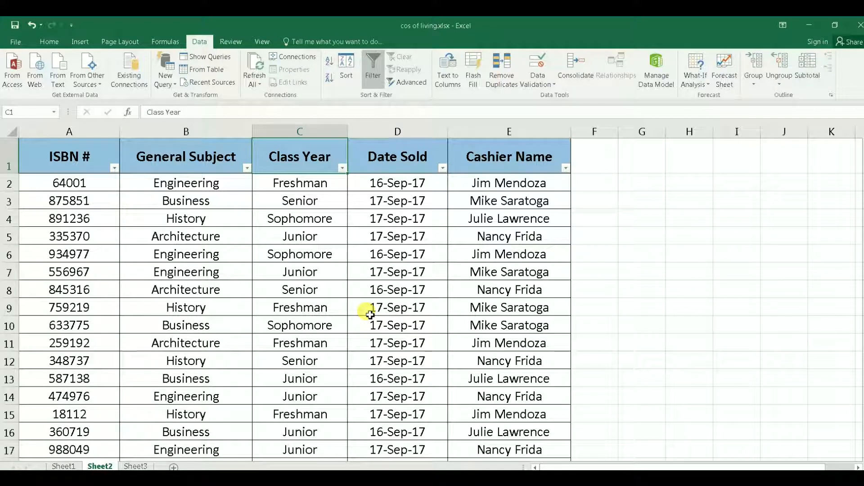
- Look through the wedding guest list on Sheet3 and the names offered in the Wedding Invitees column filter, without applying a filter
{"action": "left_click", "coordinate": [134, 466]}
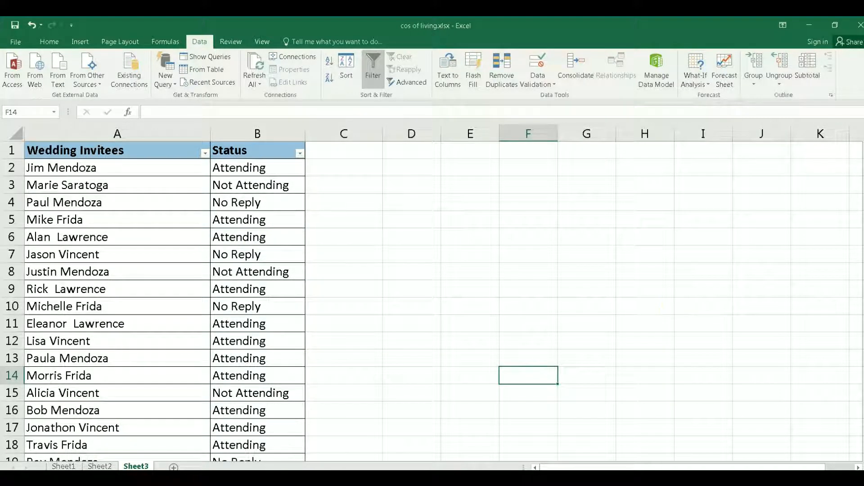
{"action": "left_click_drag", "start_coordinate": [862, 183], "coordinate": [822, 439]}
{"action": "scroll", "coordinate": [432, 297], "scroll_direction": "down", "scroll_amount": 3}
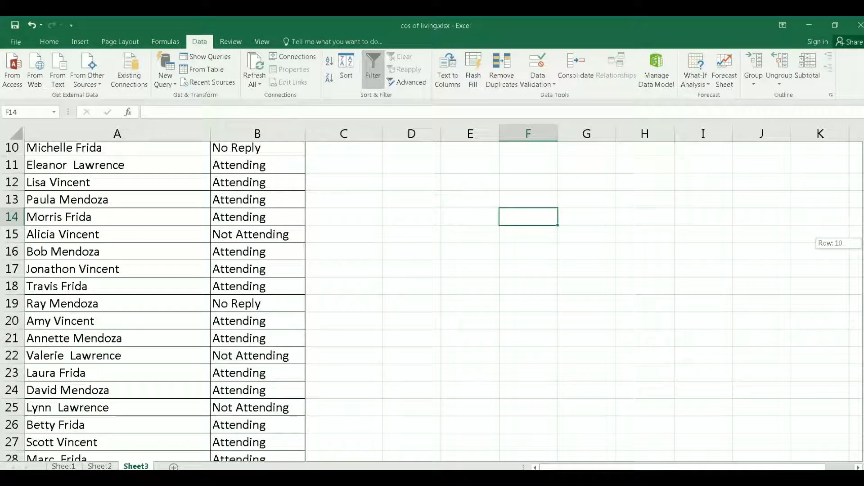
{"action": "scroll", "coordinate": [183, 315], "scroll_direction": "up", "scroll_amount": 3}
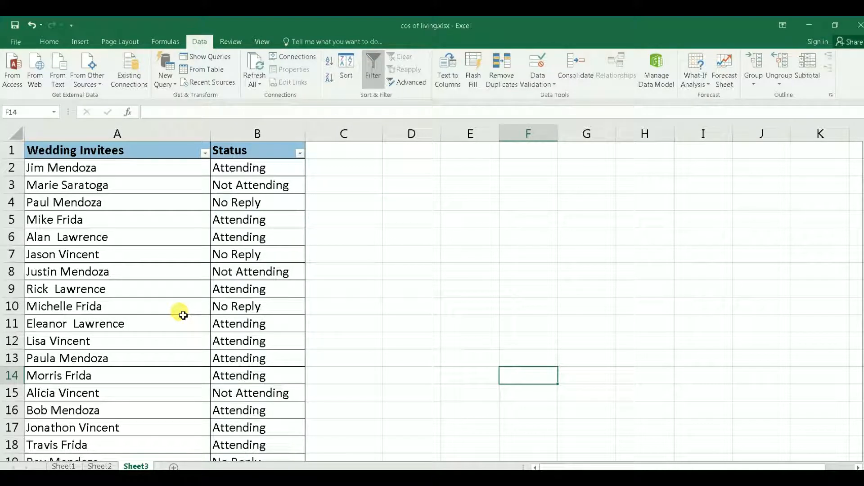
{"action": "left_click", "coordinate": [205, 154]}
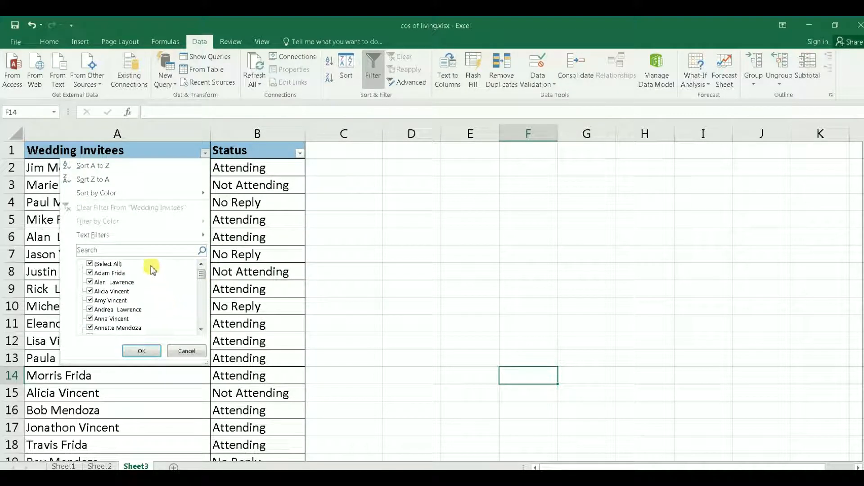
{"action": "scroll", "coordinate": [202, 276], "scroll_direction": "down", "scroll_amount": 1}
{"action": "left_click_drag", "start_coordinate": [201, 276], "coordinate": [205, 326]}
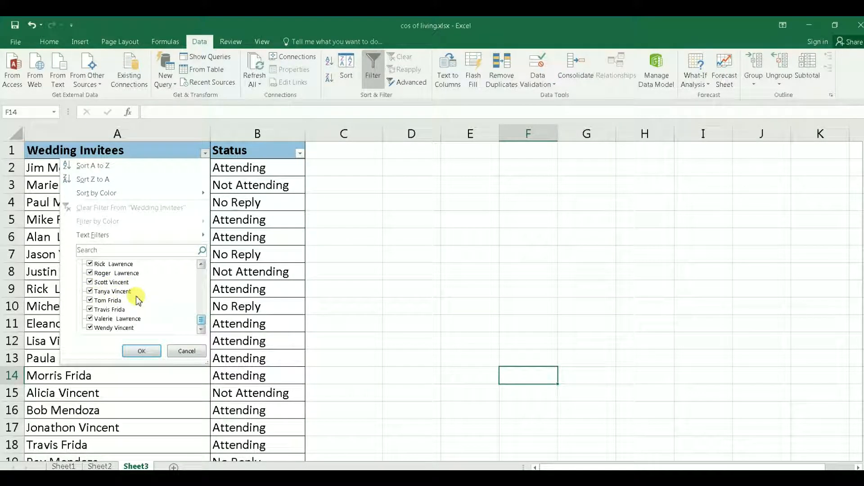
{"action": "left_click", "coordinate": [185, 353]}
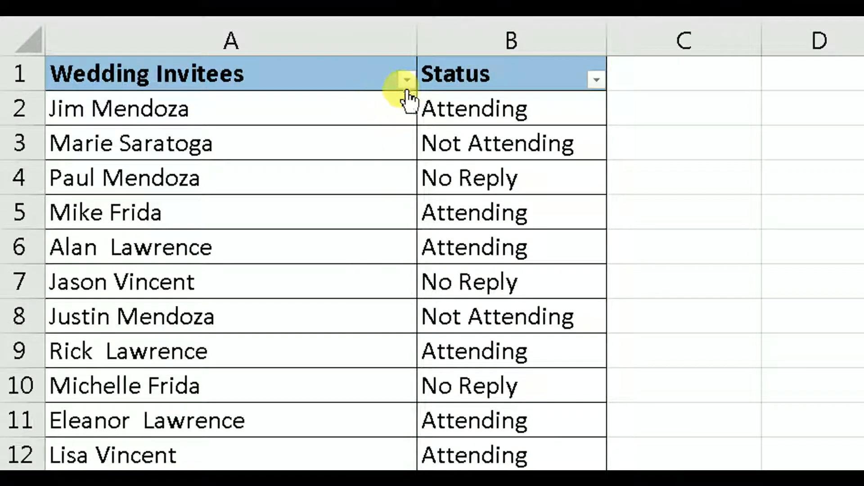
- Filter the Wedding Invitees column by searching for the guests' shared surname and applying all matching names
{"action": "left_click", "coordinate": [408, 81]}
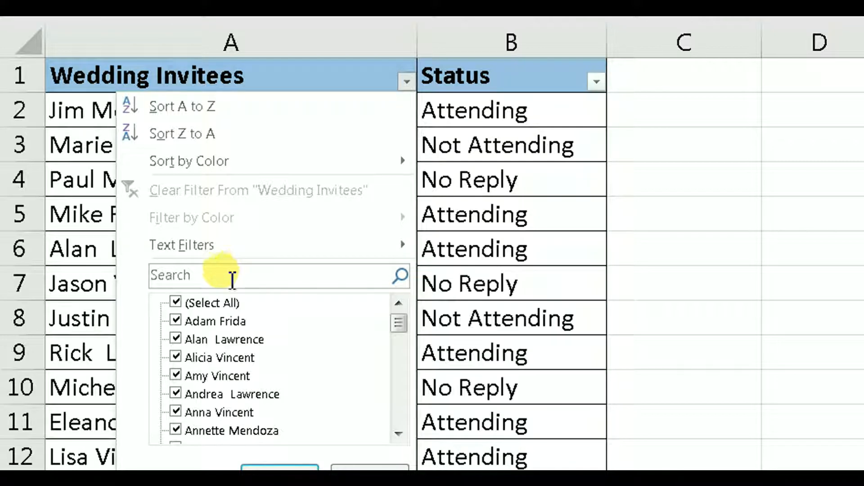
{"action": "left_click", "coordinate": [202, 280]}
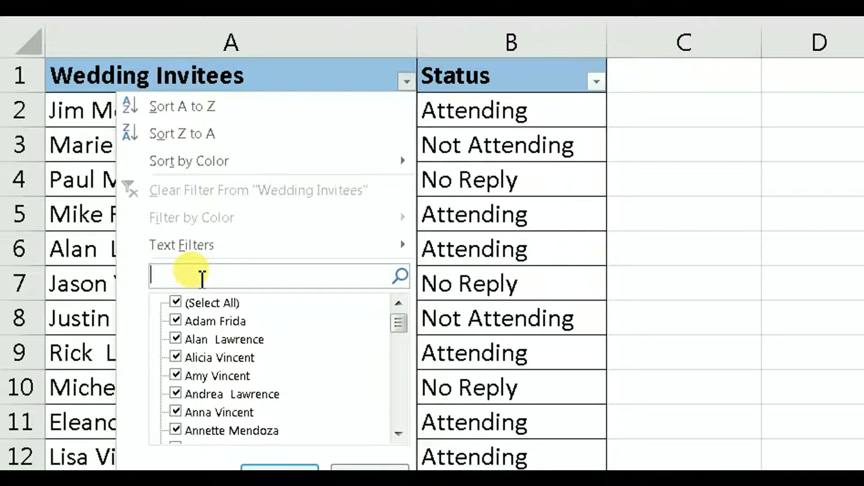
{"action": "type", "text": "Vince"}
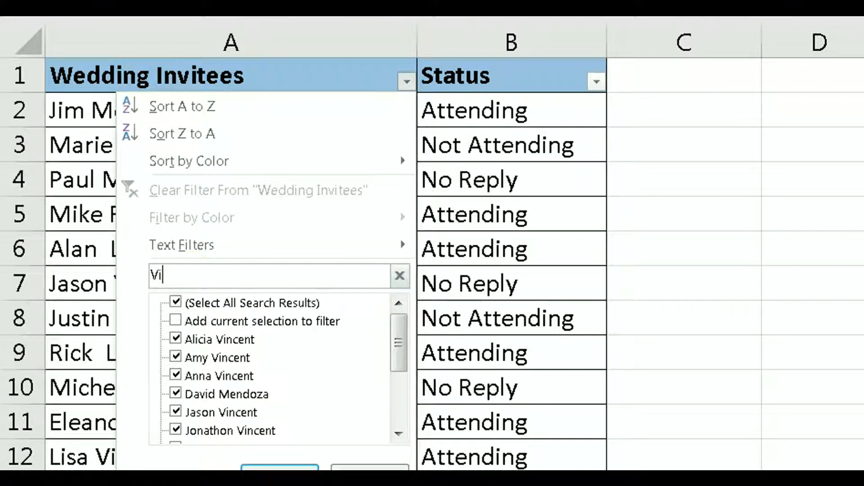
{"action": "type", "text": "nt"}
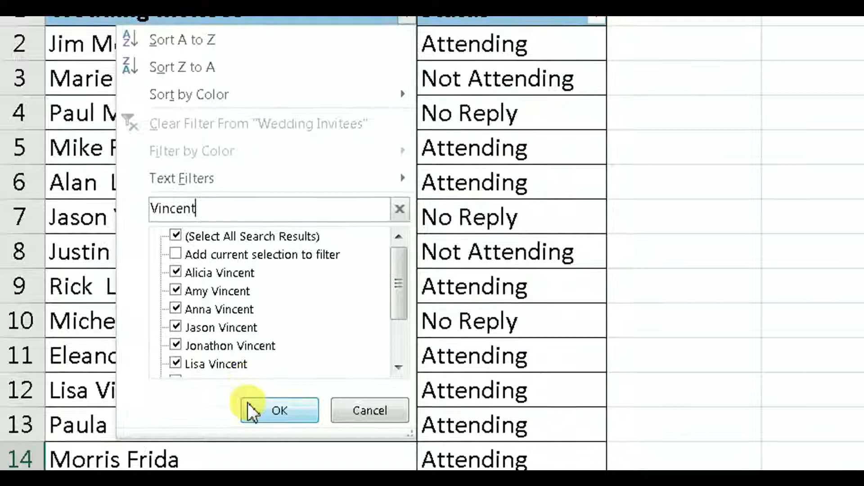
{"action": "left_click", "coordinate": [249, 401]}
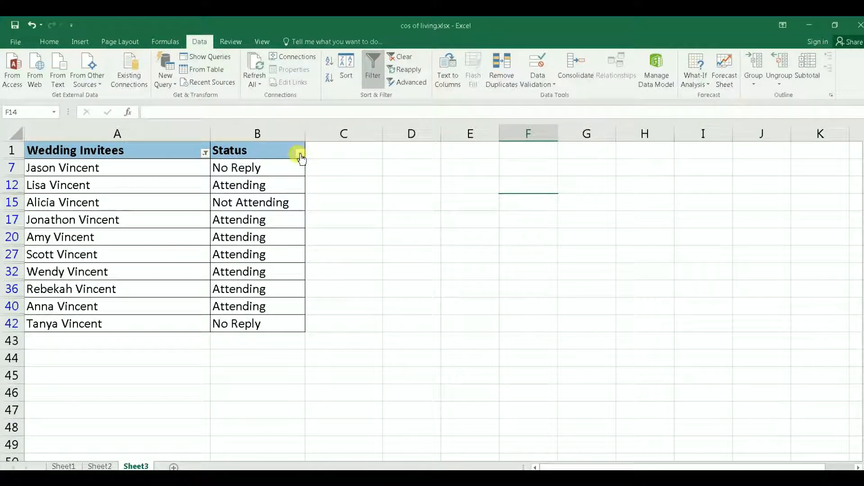
- Filter the Status column so that only Attending guests remain in the already filtered invitee list
{"action": "left_click", "coordinate": [300, 154]}
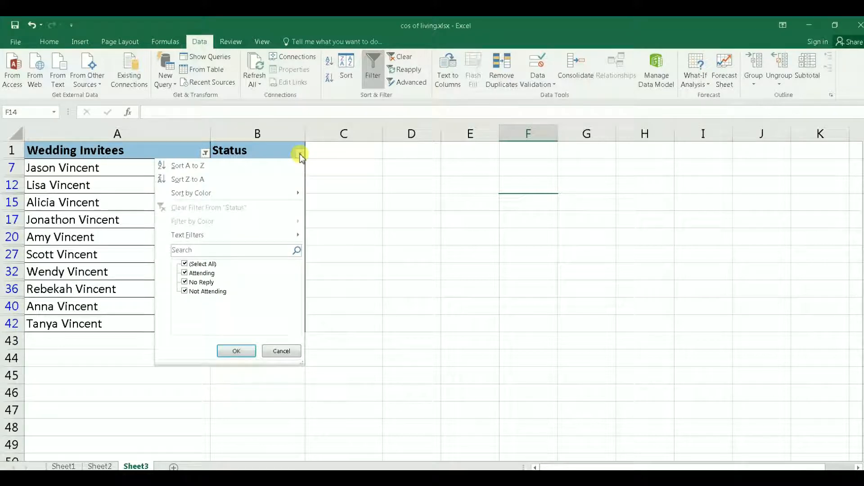
{"action": "left_click", "coordinate": [299, 155]}
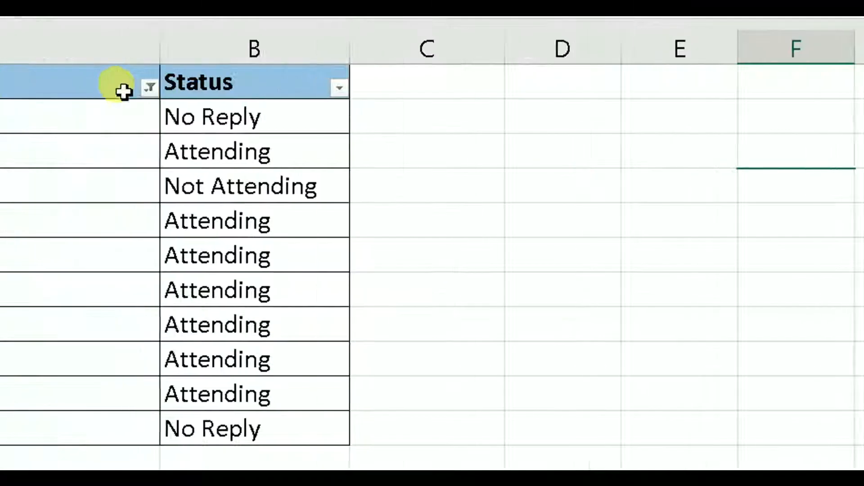
{"action": "left_click", "coordinate": [345, 90]}
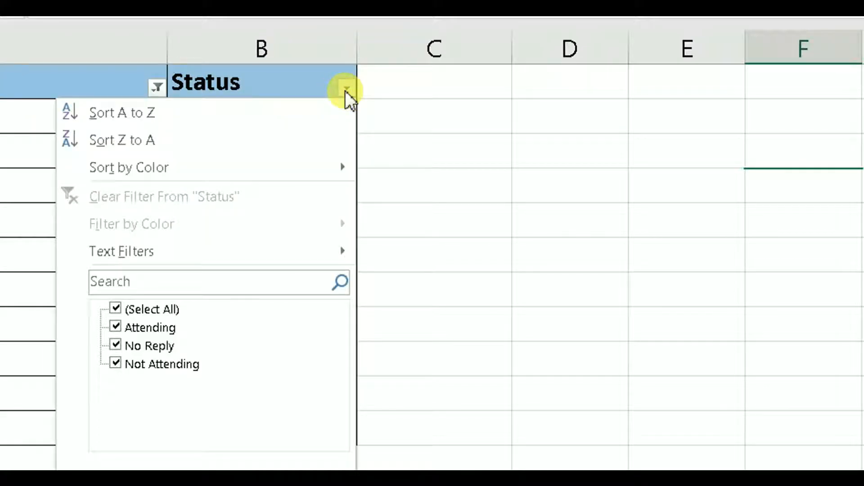
{"action": "left_click", "coordinate": [170, 309]}
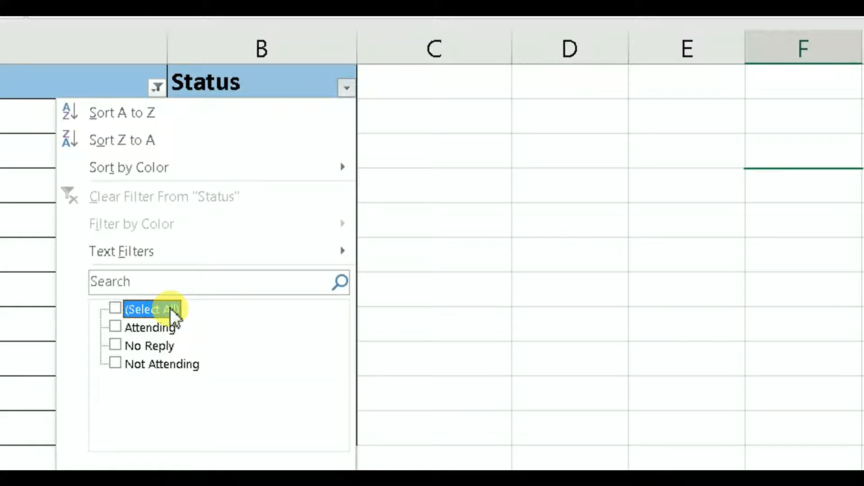
{"action": "left_click", "coordinate": [118, 327]}
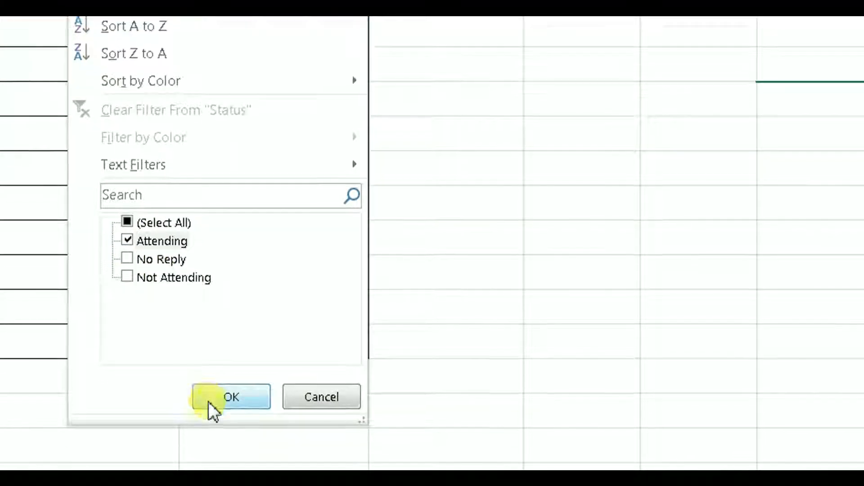
{"action": "left_click", "coordinate": [210, 396]}
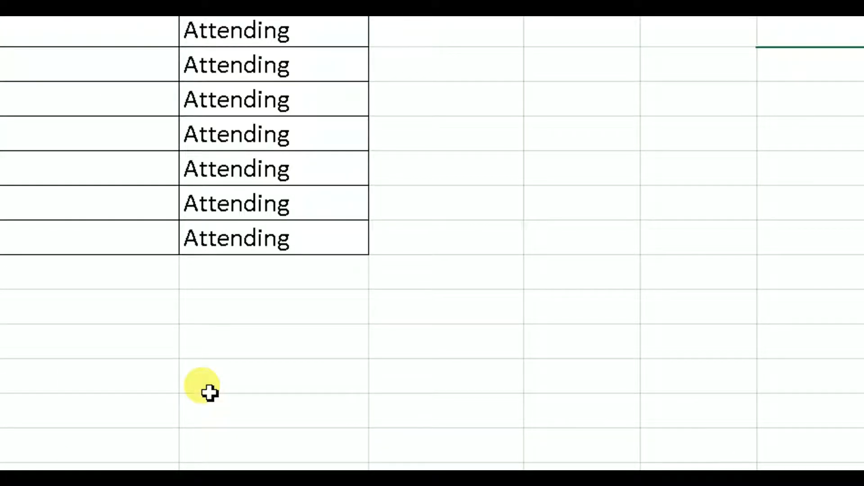